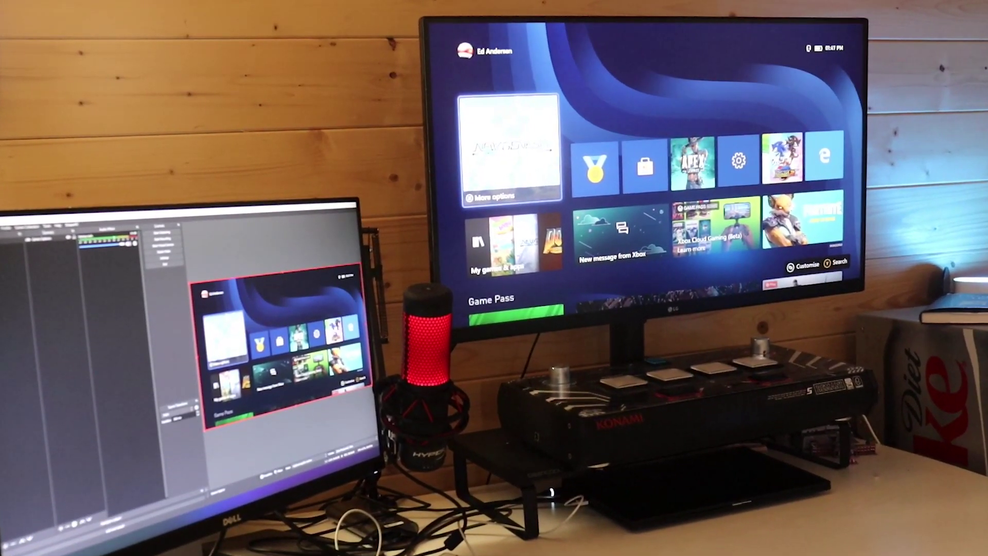
Move focus on the Xbox dashboard from More options to the Store tile
key(Right)
key(Right)
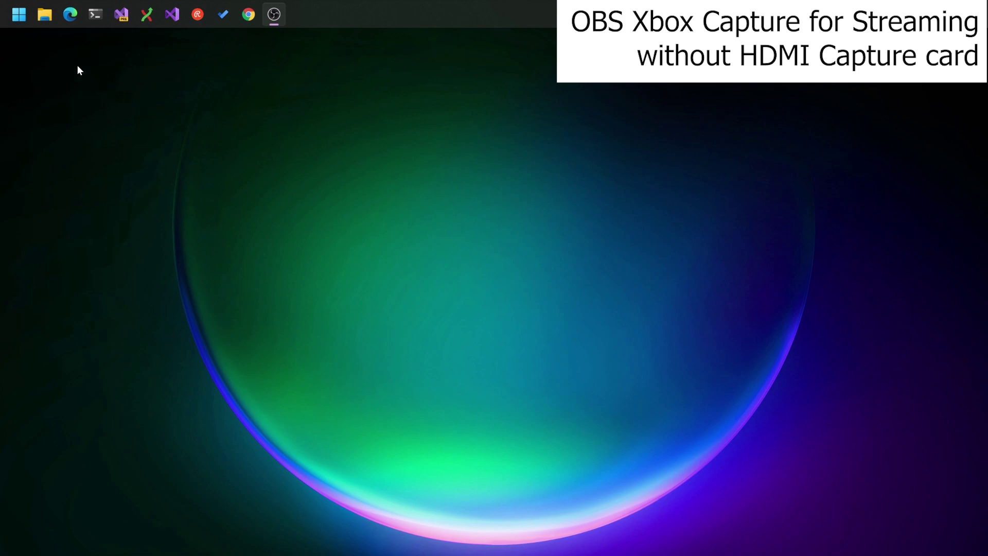
Launch the Xbox app by searching 'xbox' and restore it to a smaller window
click(18, 15)
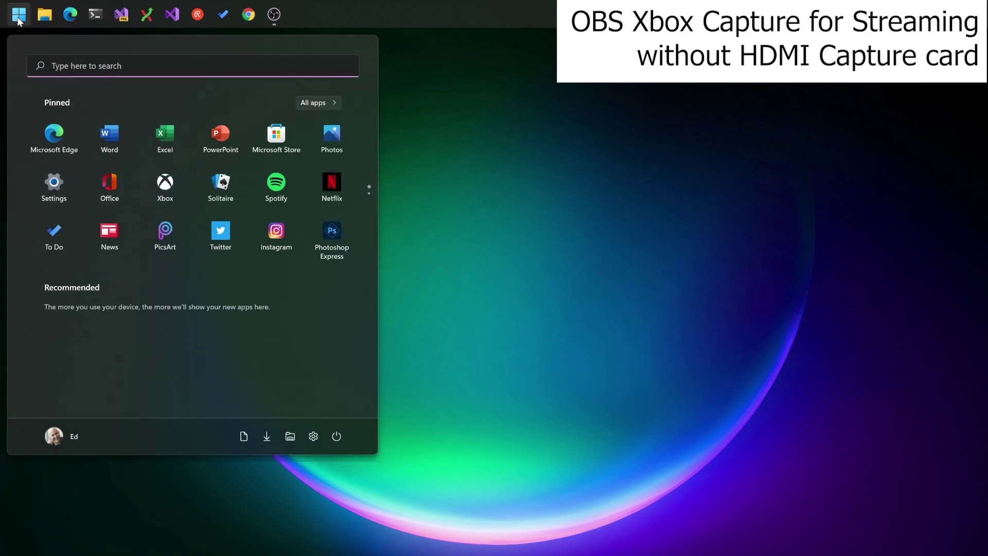
text(xbox)
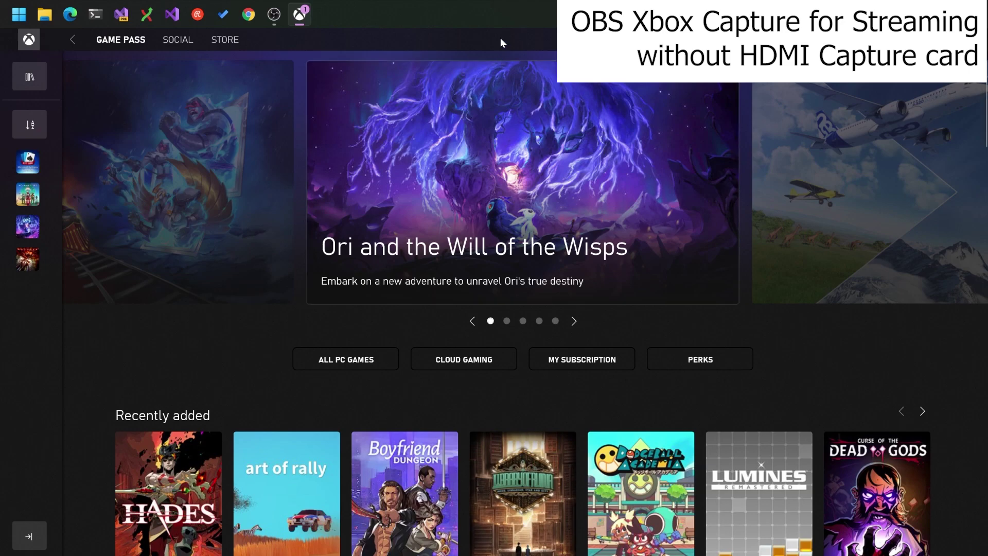
drag(501, 42, 474, 82)
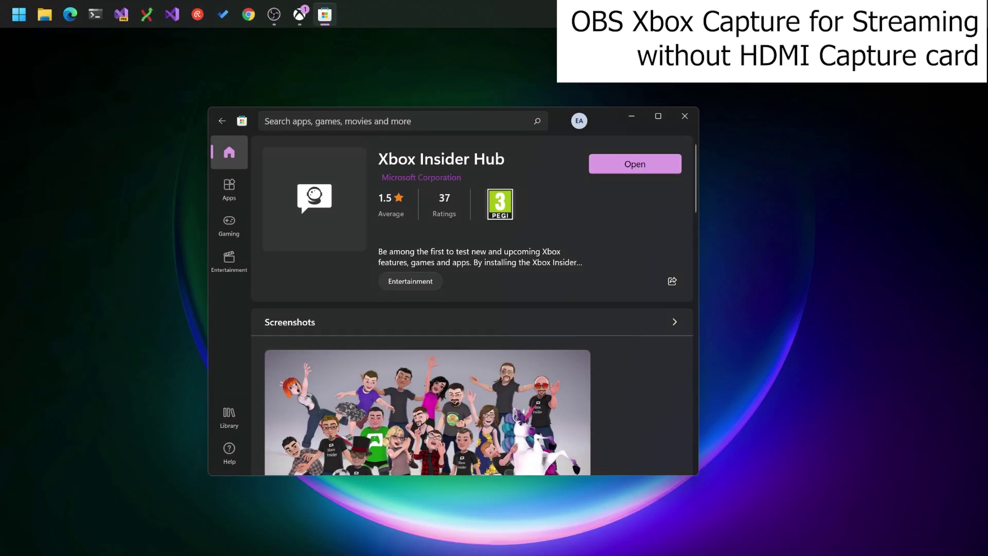
Launch the Xbox Insider Hub app from its Store page
drag(506, 161, 373, 161)
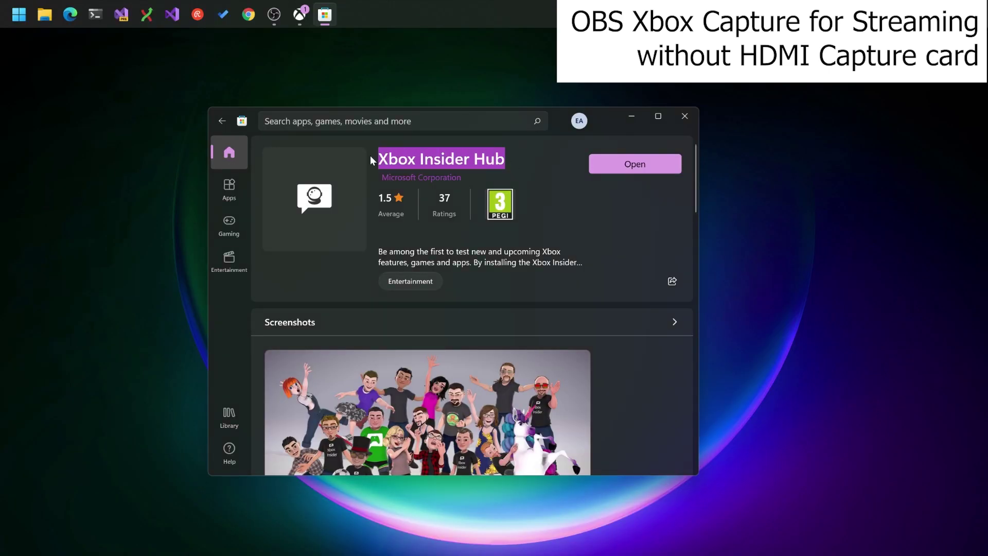
click(517, 161)
click(622, 163)
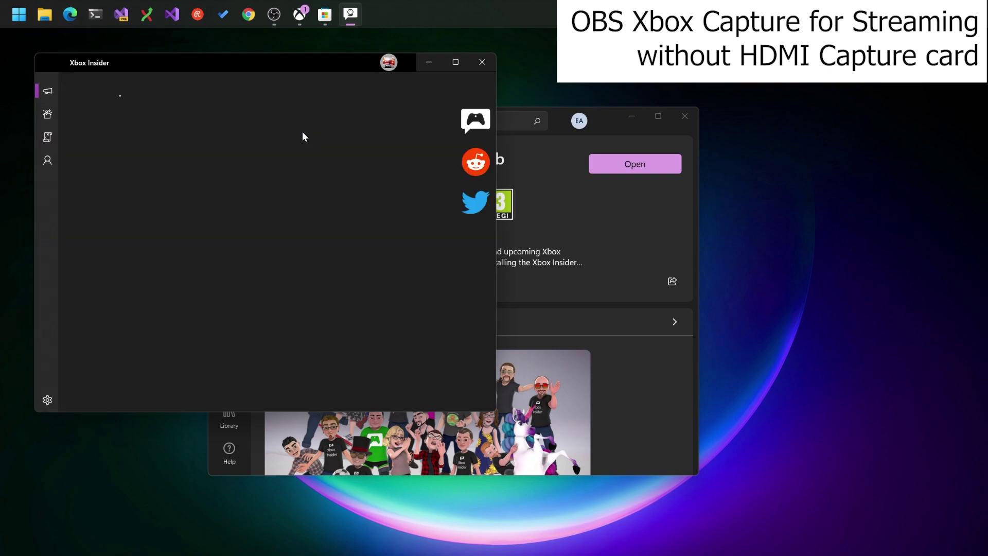
Open the joined Windows Gaming preview's details from the Previews list
click(48, 113)
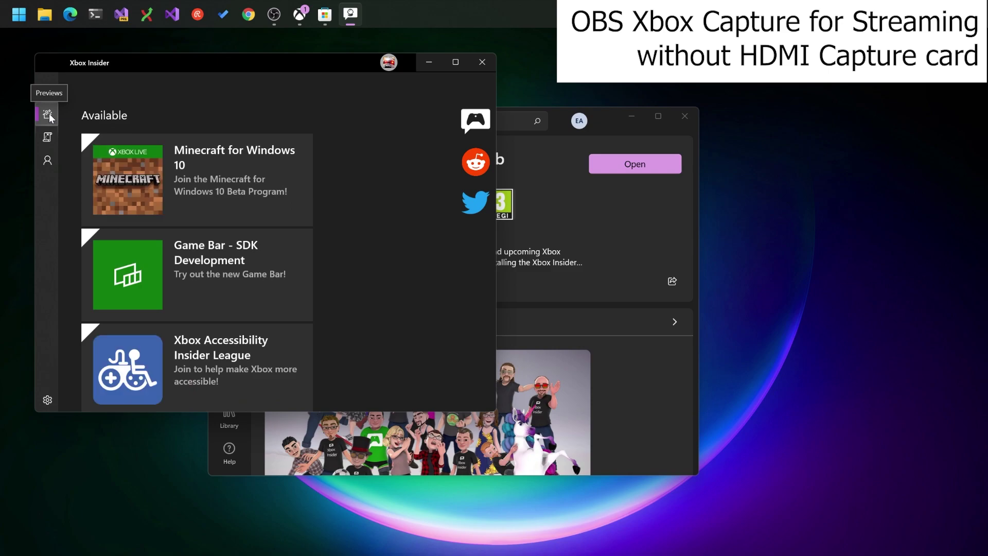
scroll(213, 207, down, 1)
scroll(214, 208, down, 5)
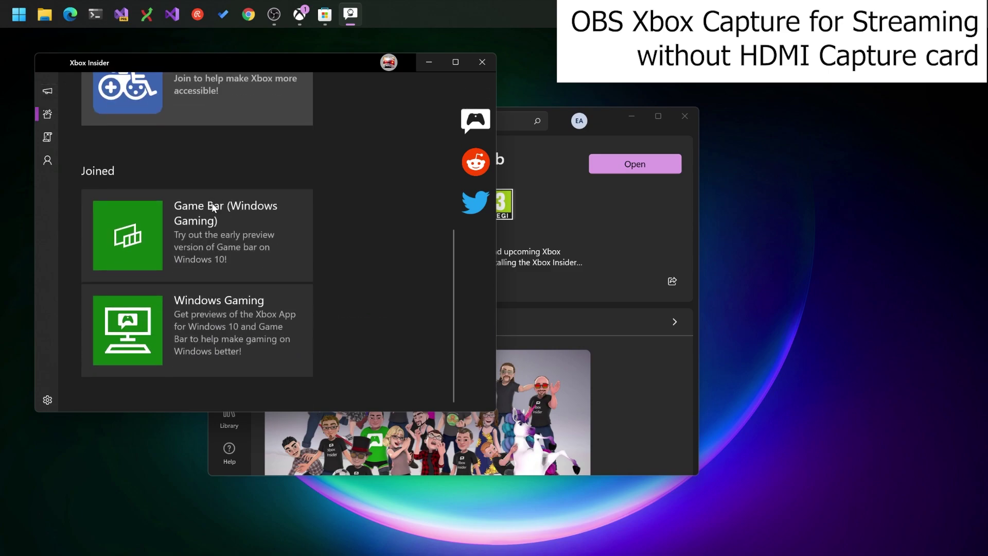
click(206, 315)
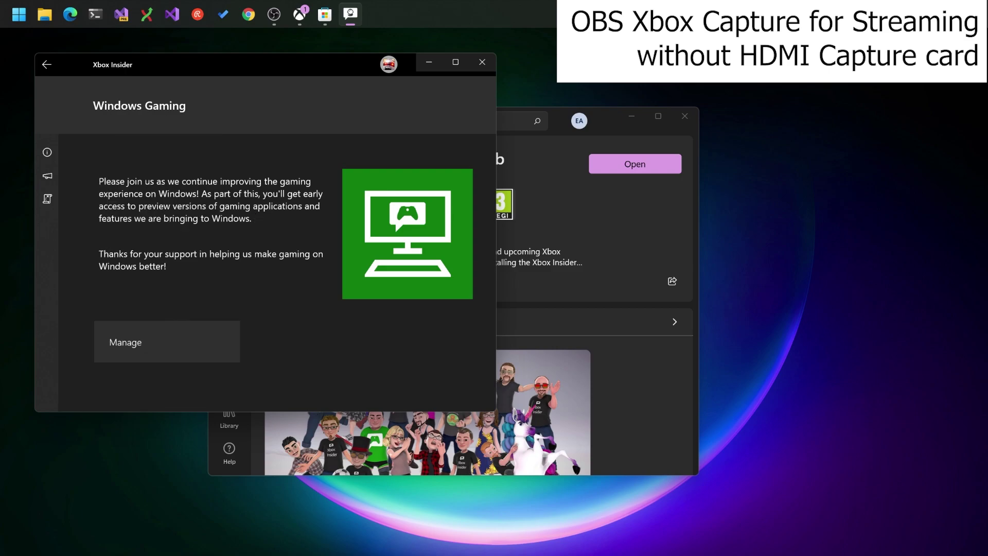
drag(111, 181, 273, 296)
click(273, 297)
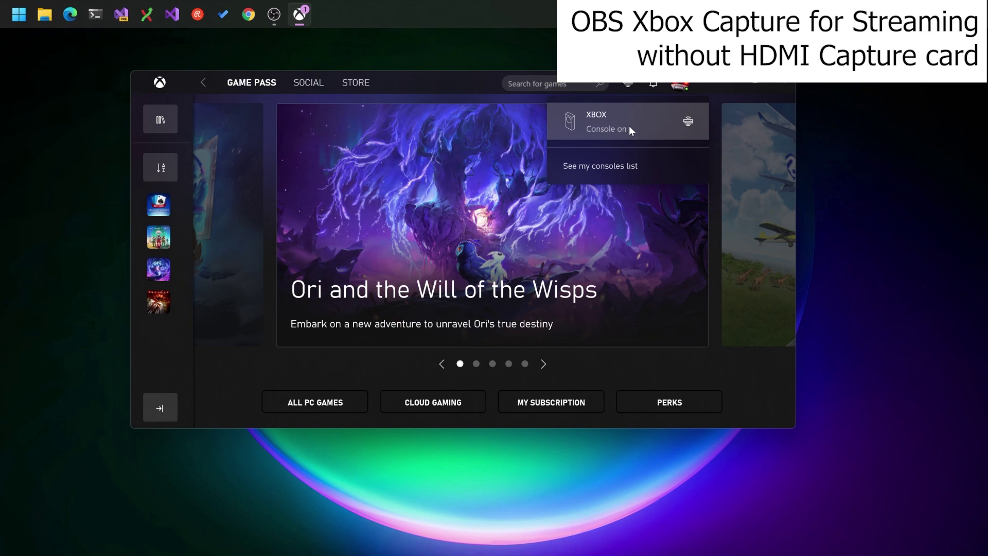
Start remote play from the XBOX console and maximize the streaming window
click(630, 126)
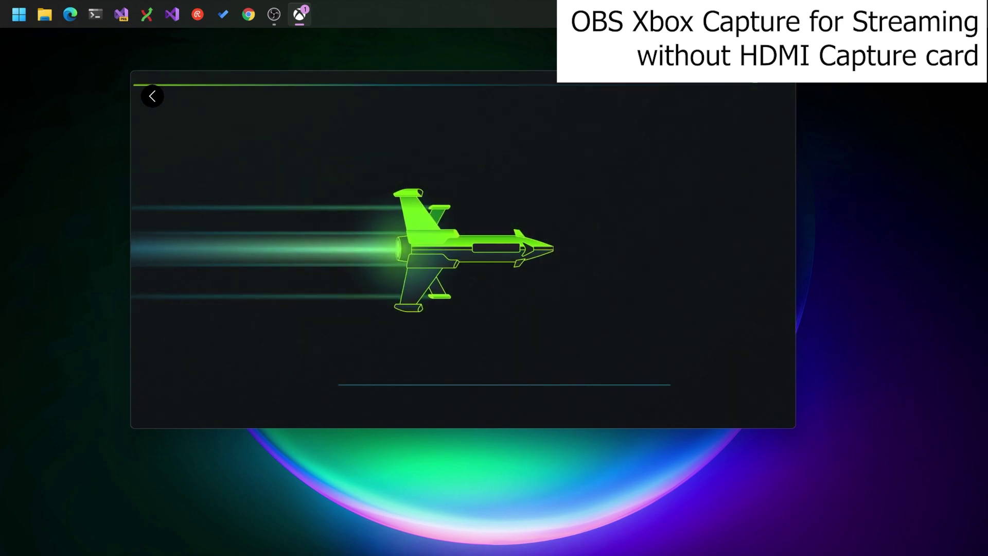
drag(598, 86, 595, 128)
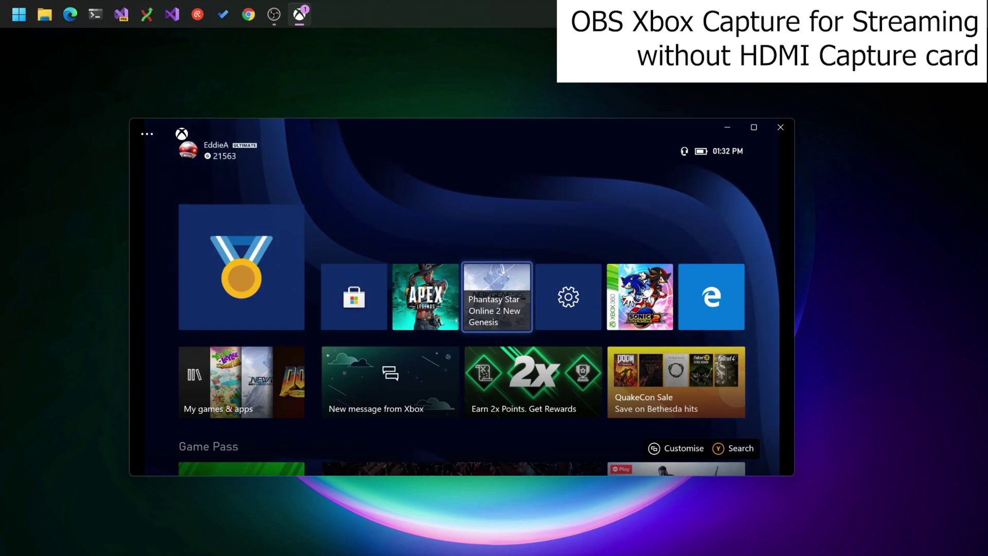
click(758, 128)
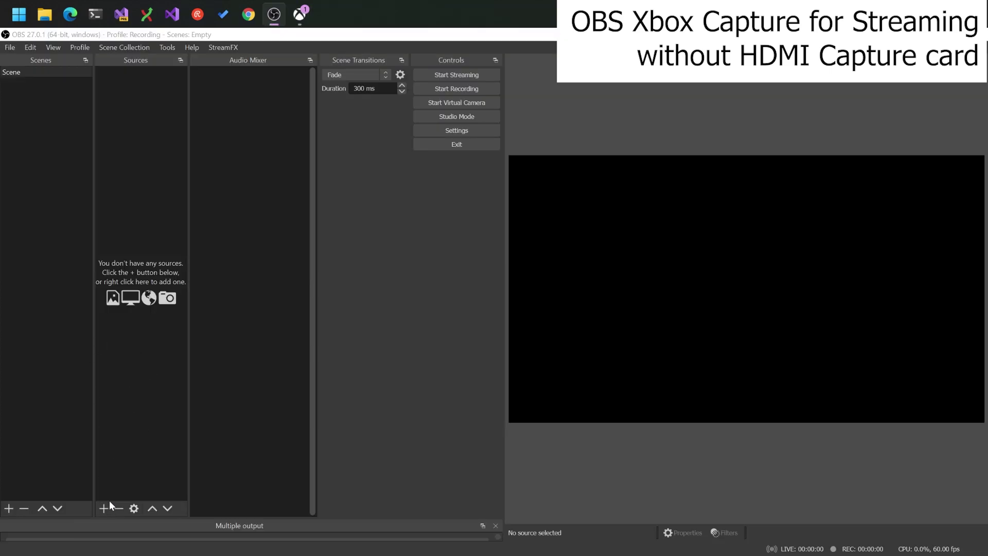
Add a Game Capture source capturing the specific window [XboxPcApp.exe]: Xbox
click(106, 506)
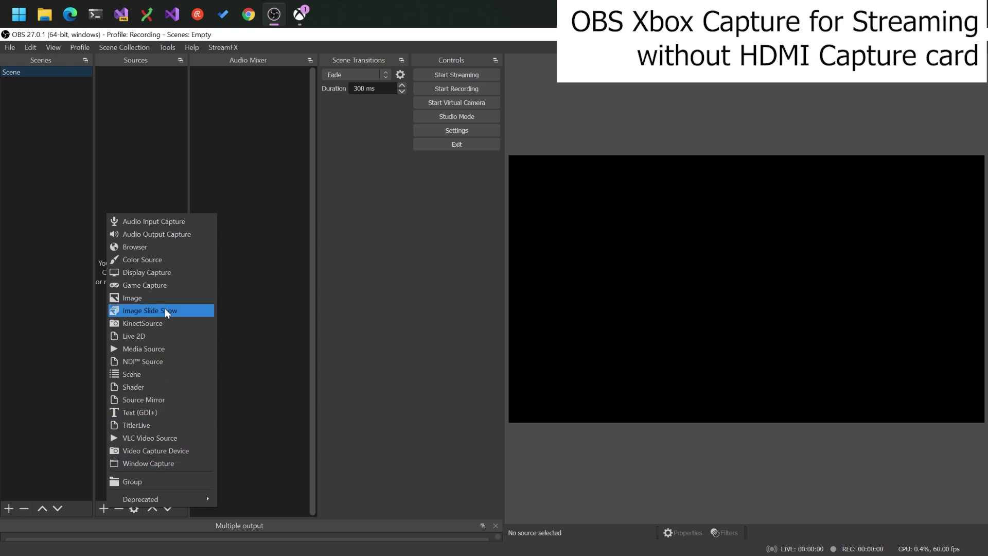
click(162, 284)
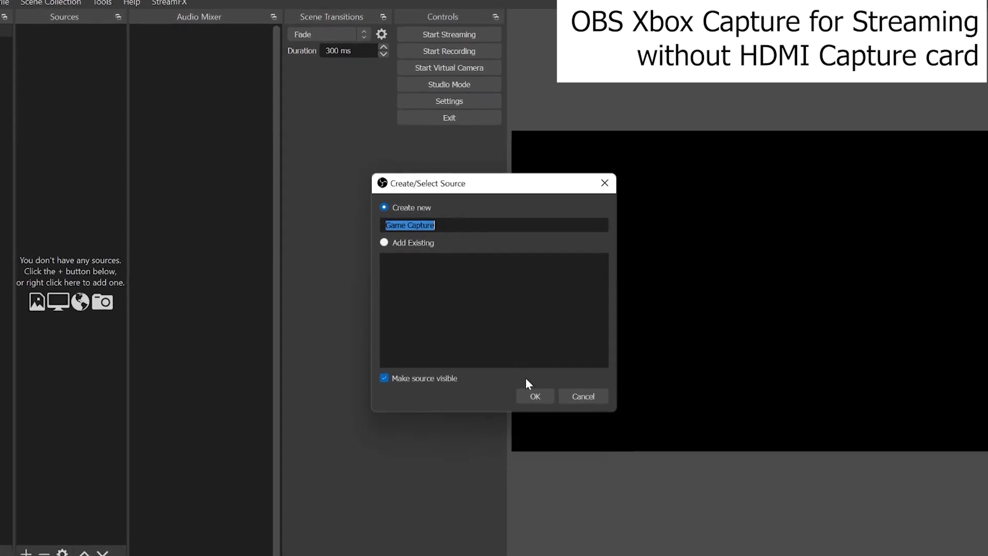
click(535, 396)
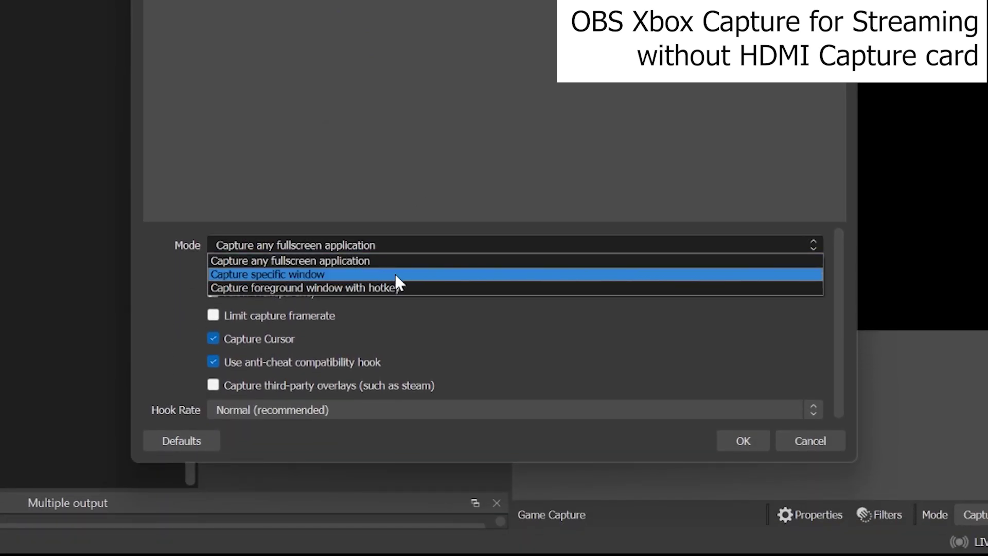
click(394, 274)
click(444, 267)
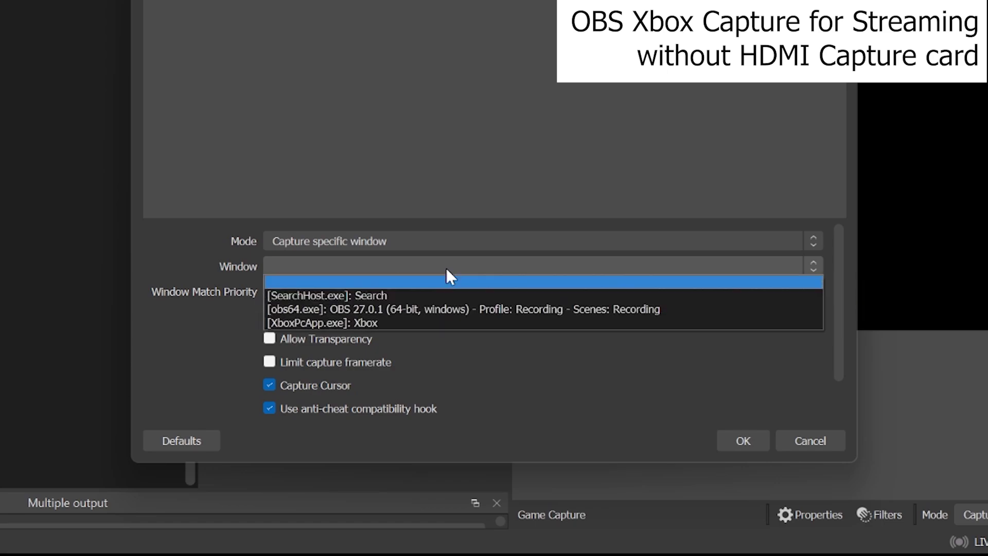
click(437, 323)
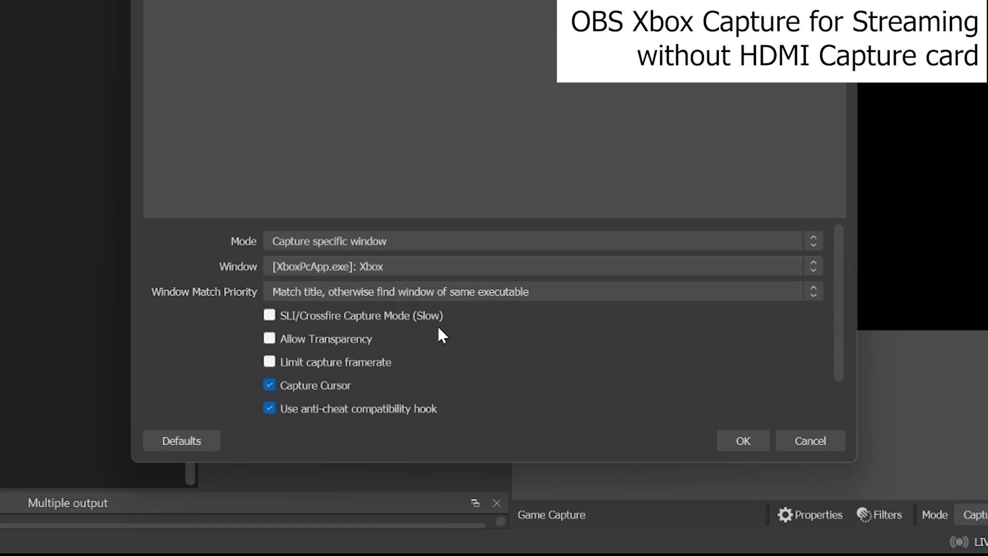
Confirm the Game Capture settings and stretch the Xbox capture to fill the canvas
click(744, 443)
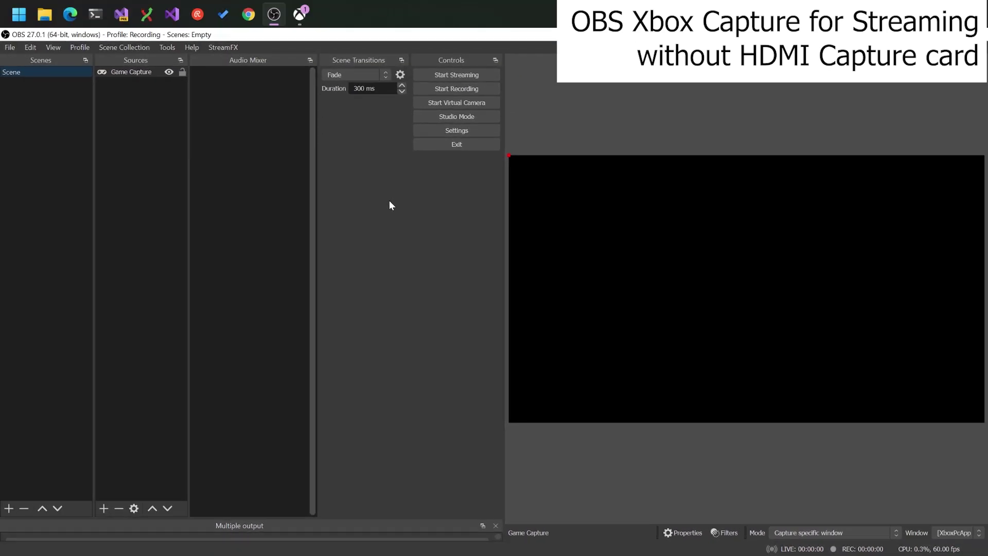
click(304, 21)
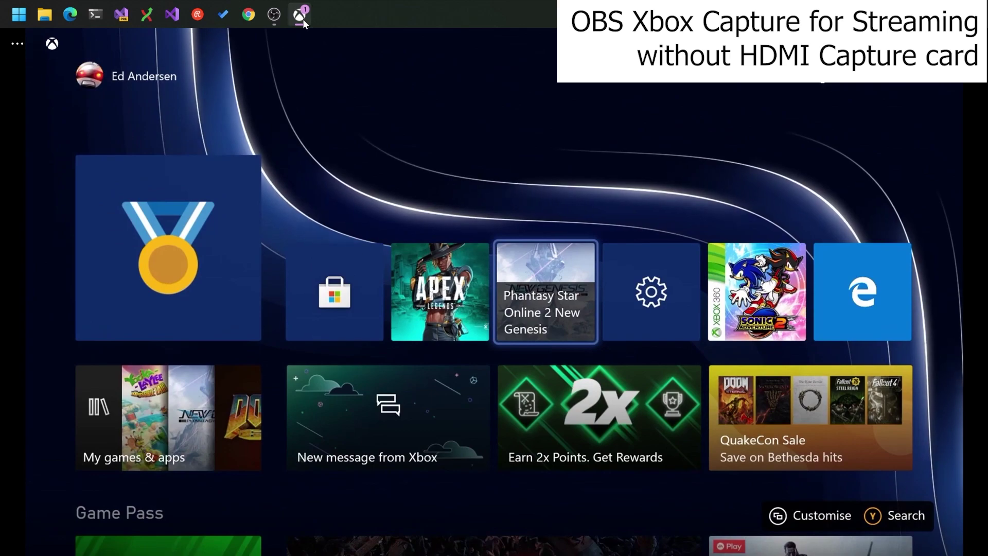
click(277, 18)
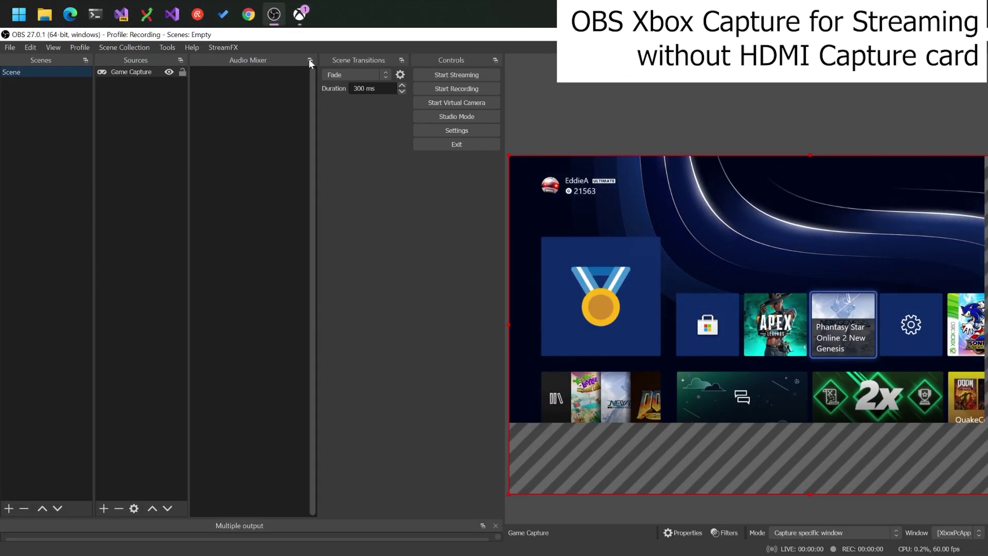
right_click(569, 209)
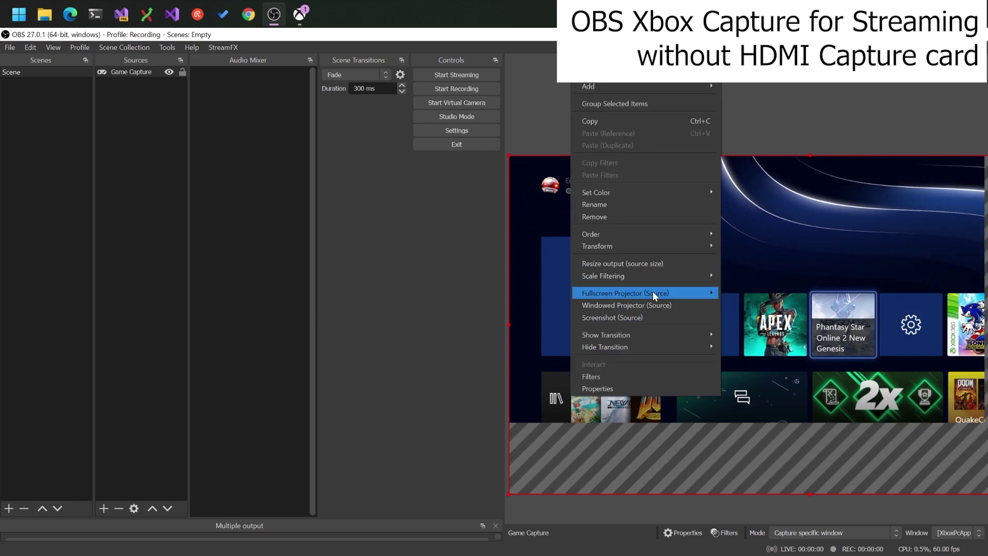
mouse_move(638, 247)
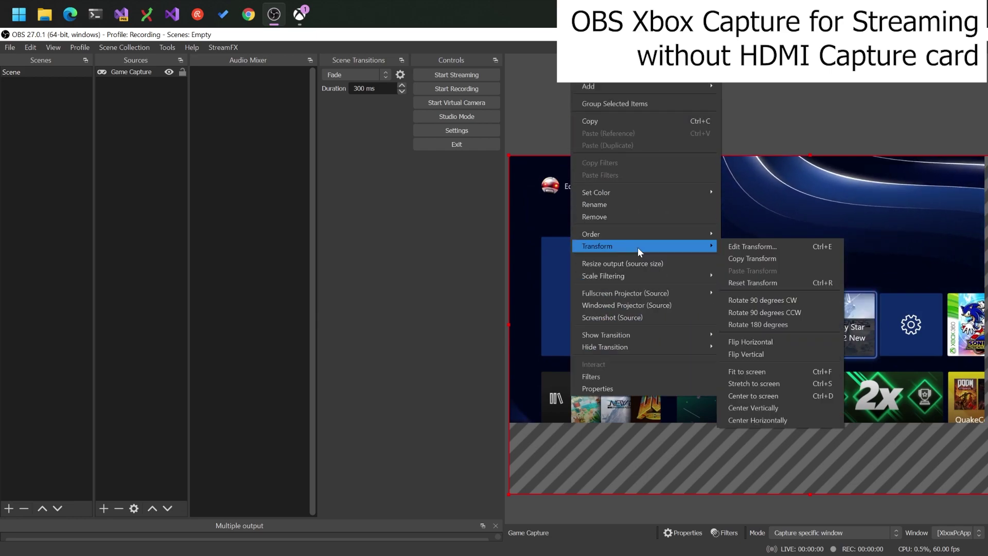
click(760, 371)
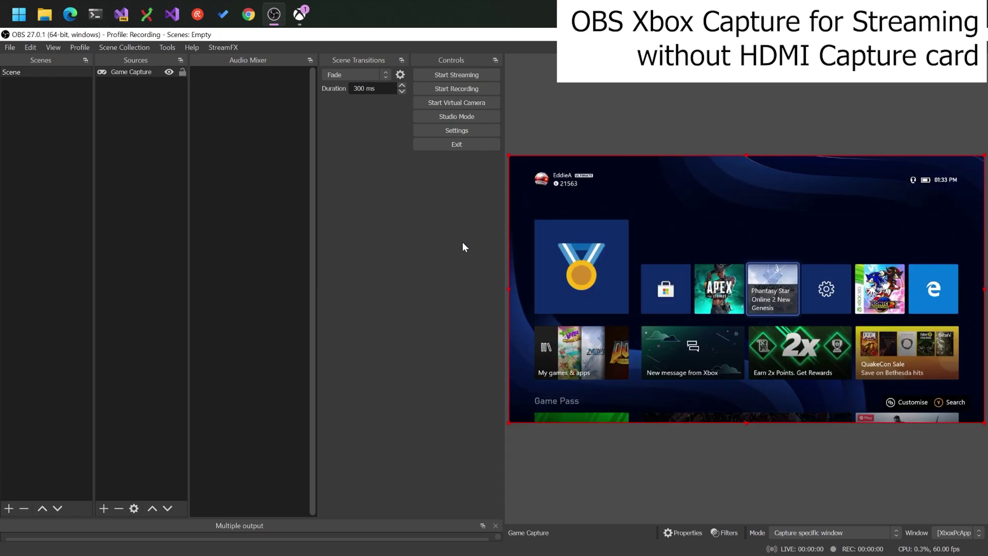
Move the Xbox app window down and narrow it by dragging its right edge
click(300, 15)
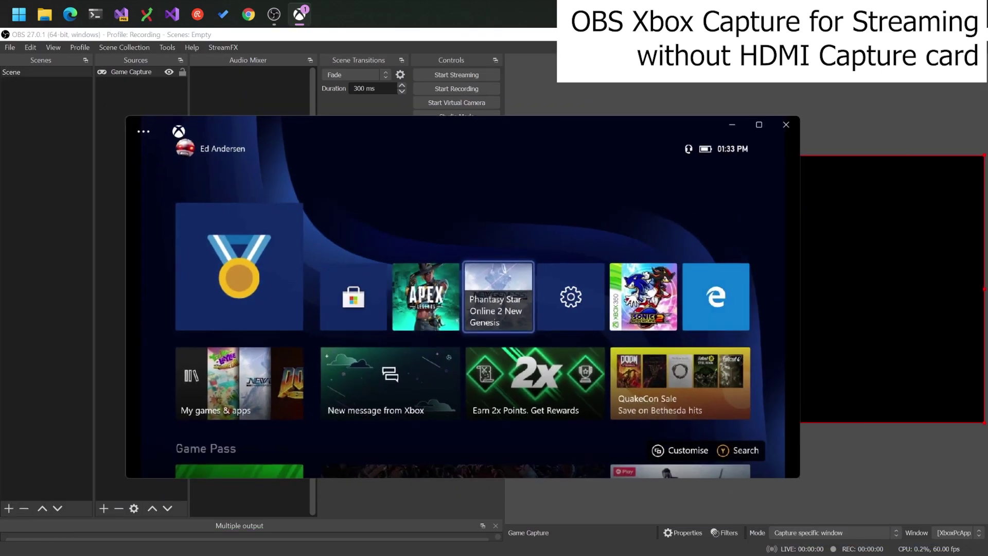
drag(634, 125, 573, 133)
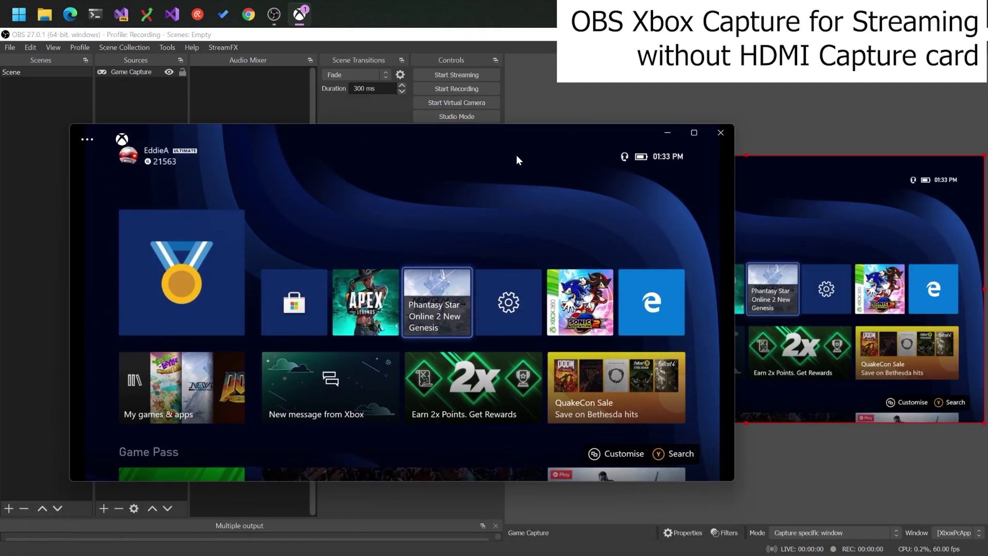
drag(485, 141, 506, 202)
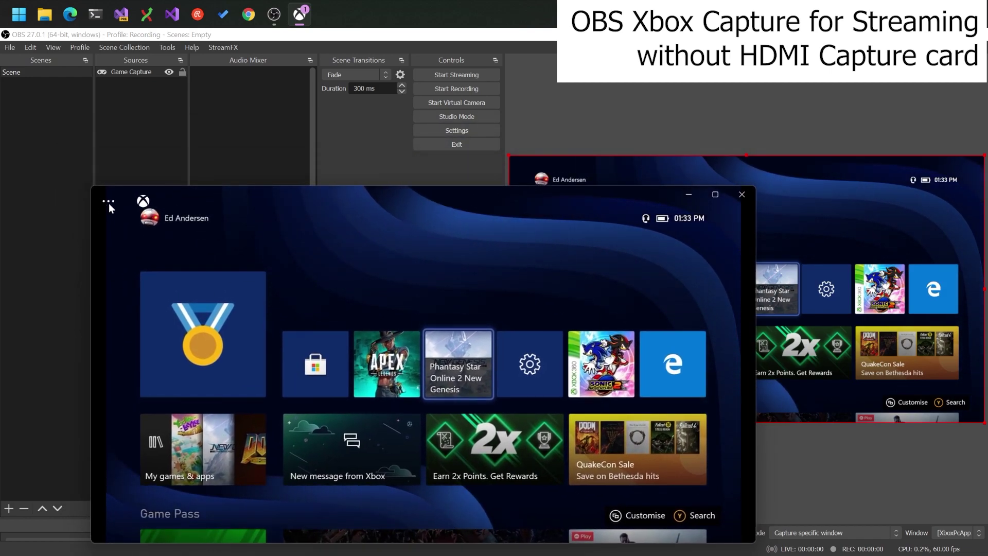
drag(757, 279, 482, 280)
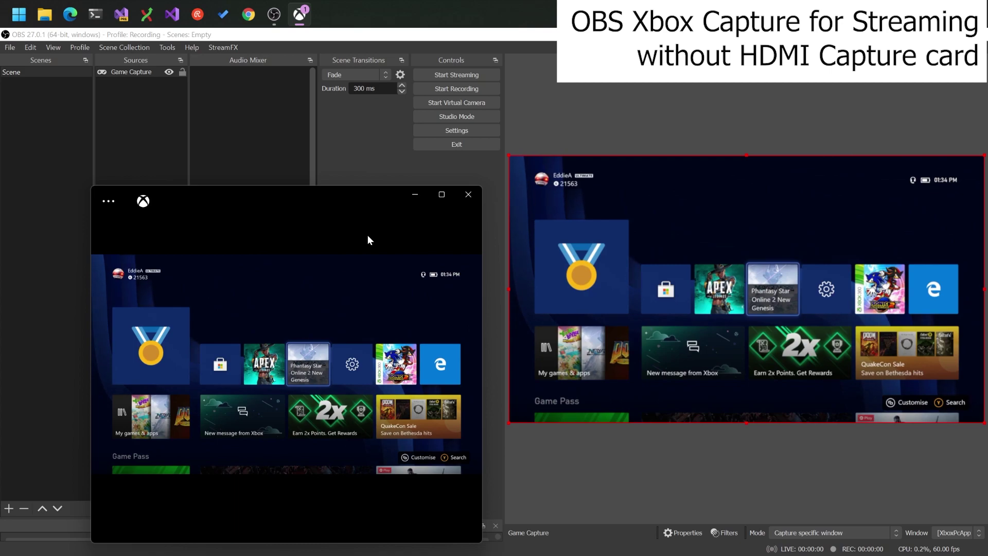
Maximise the Xbox app window from its ... menu
click(109, 202)
click(118, 263)
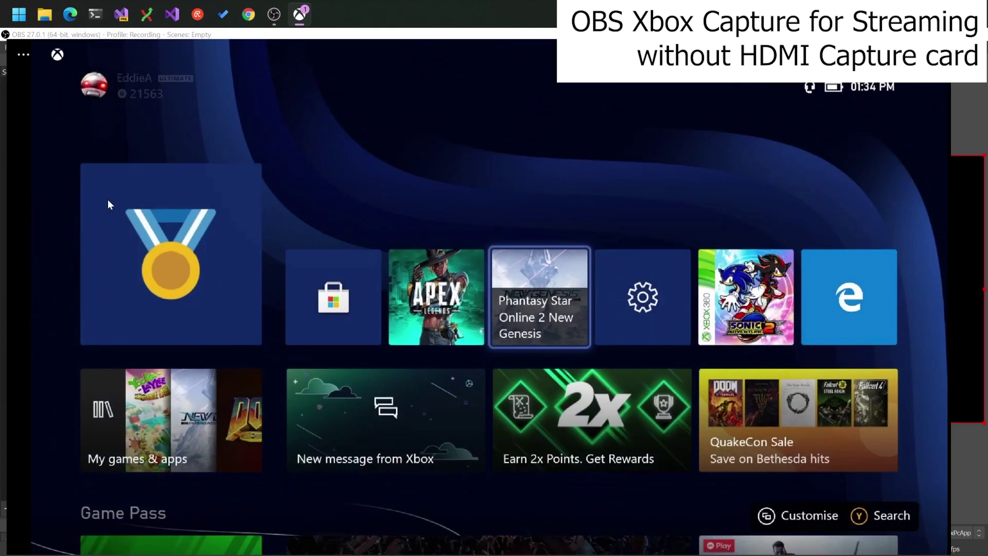
key(alt+Tab)
Set OBS Desktop Audio to the Default device in the audio settings
click(459, 131)
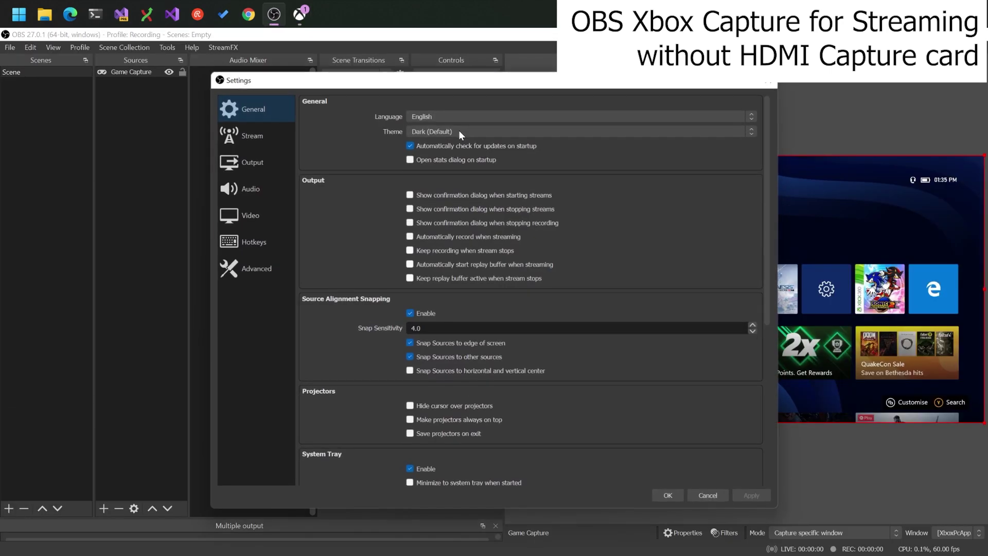
click(264, 188)
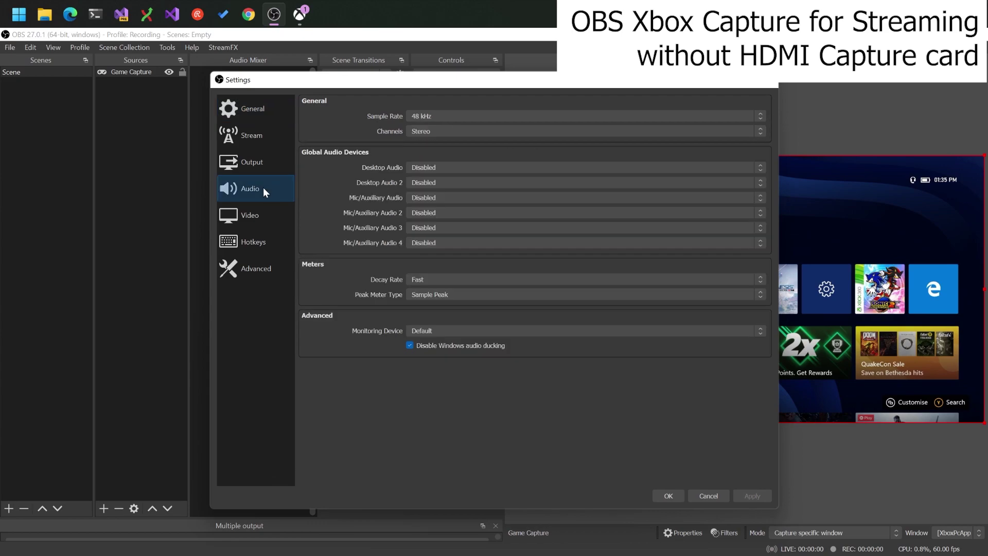
click(428, 166)
click(439, 185)
click(668, 495)
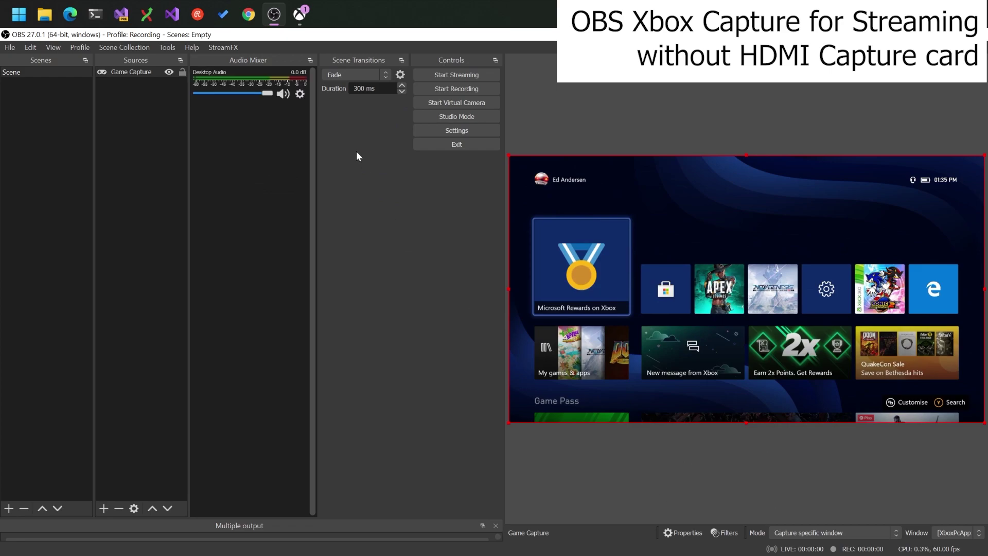